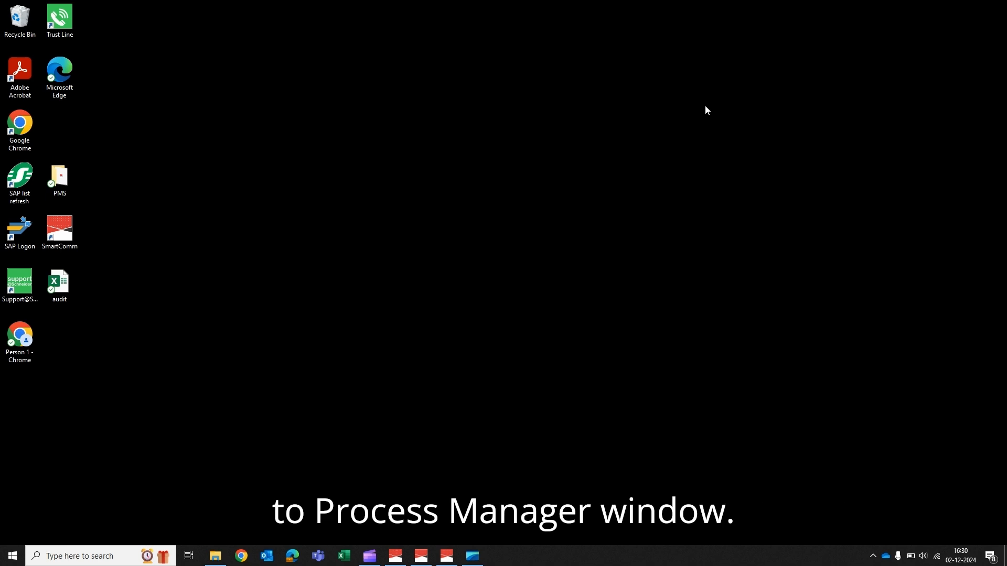
# Step: In iVisionmax Process Manager, choose LTMQTTsubscriber.exe from the bin folder as a process to add
pyautogui.click(395, 556)
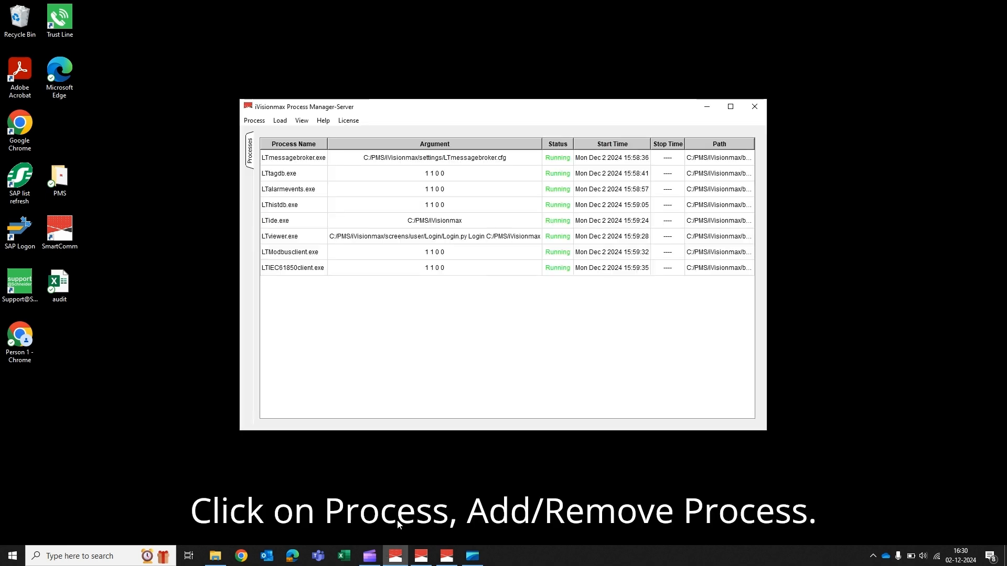
pyautogui.click(254, 120)
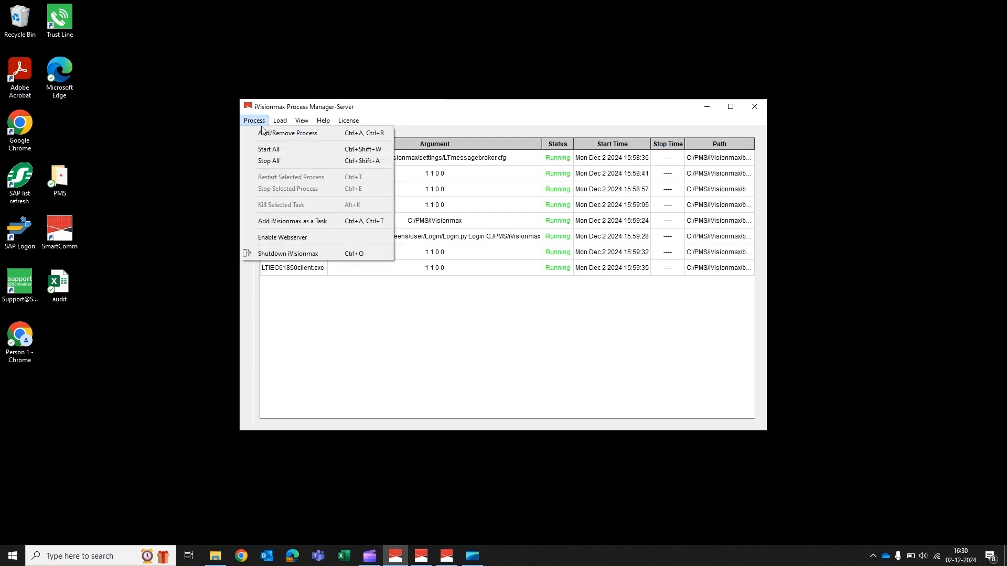
pyautogui.click(269, 131)
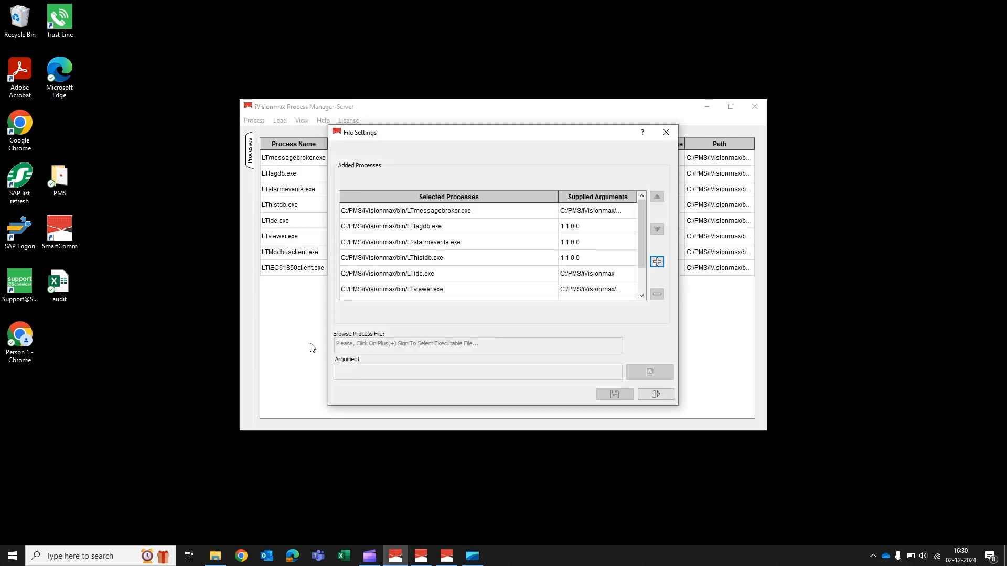
pyautogui.click(657, 263)
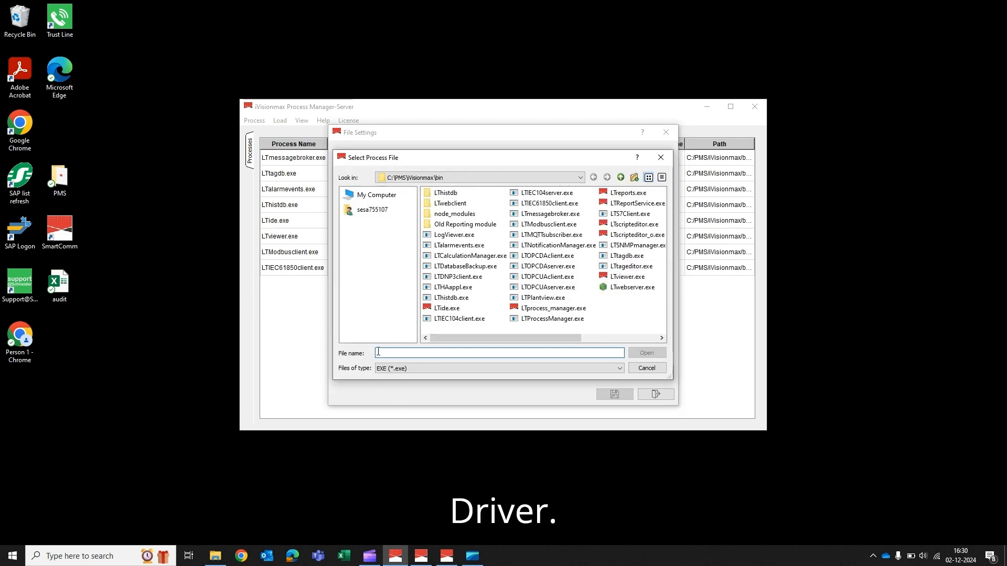
pyautogui.click(379, 352)
pyautogui.write('l')
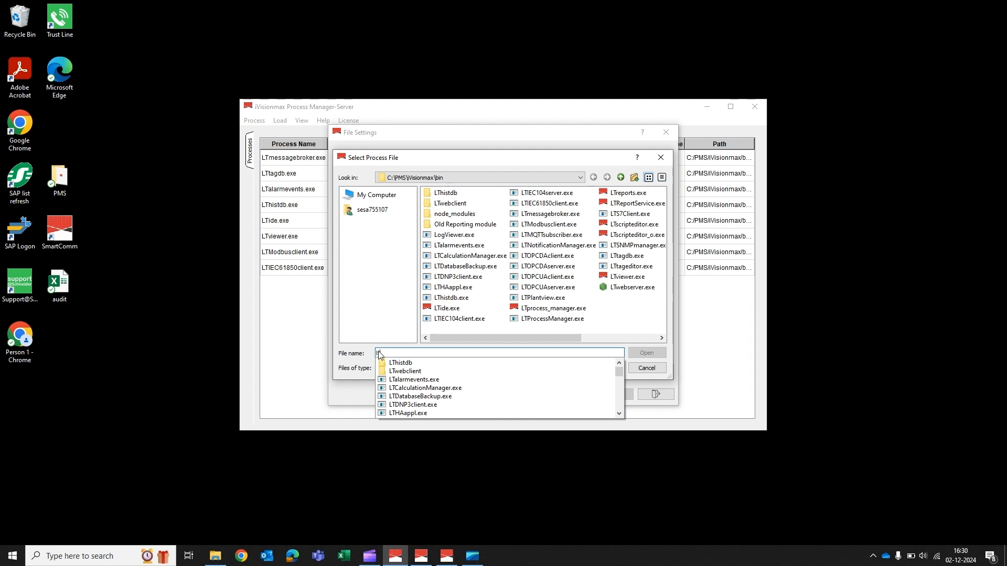
pyautogui.write('tmq')
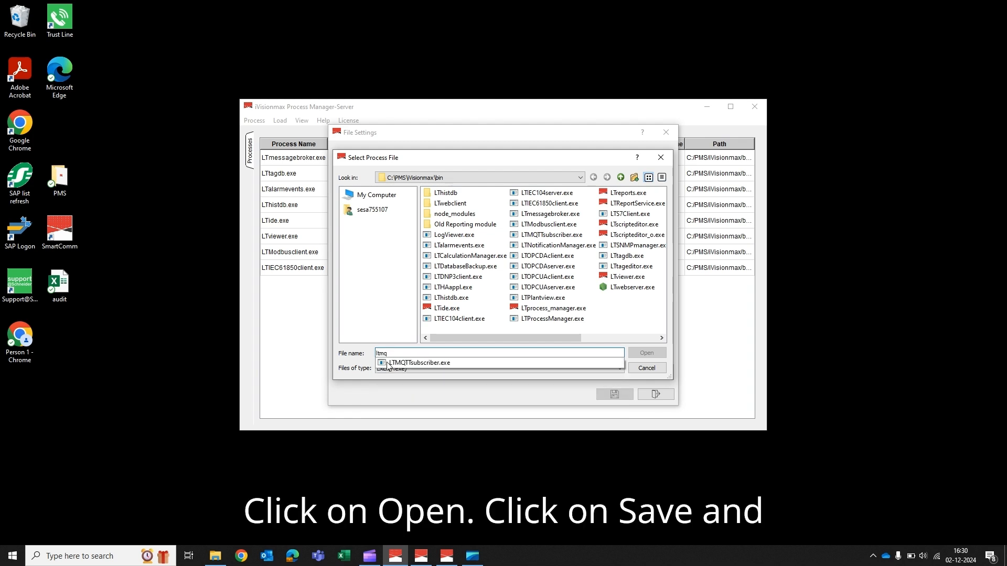
pyautogui.click(390, 364)
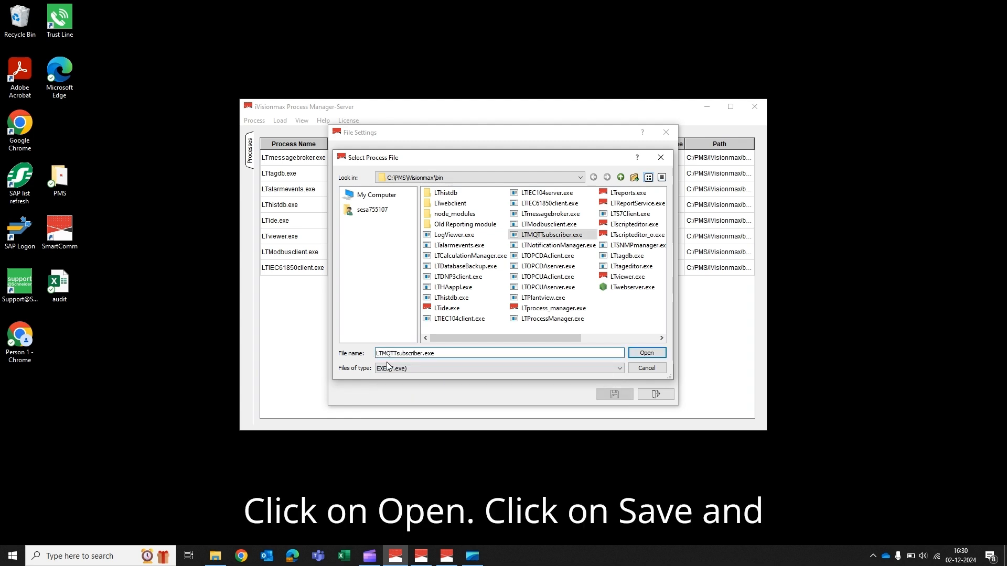
pyautogui.click(650, 355)
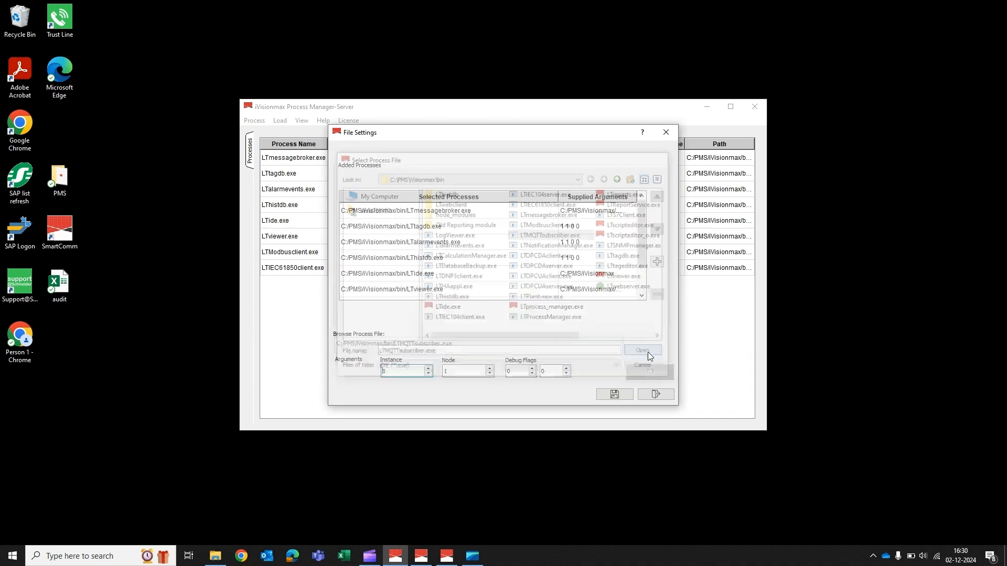
# Step: Save the MQTT subscriber process with its default arguments, close the file settings and start all processes
pyautogui.click(613, 394)
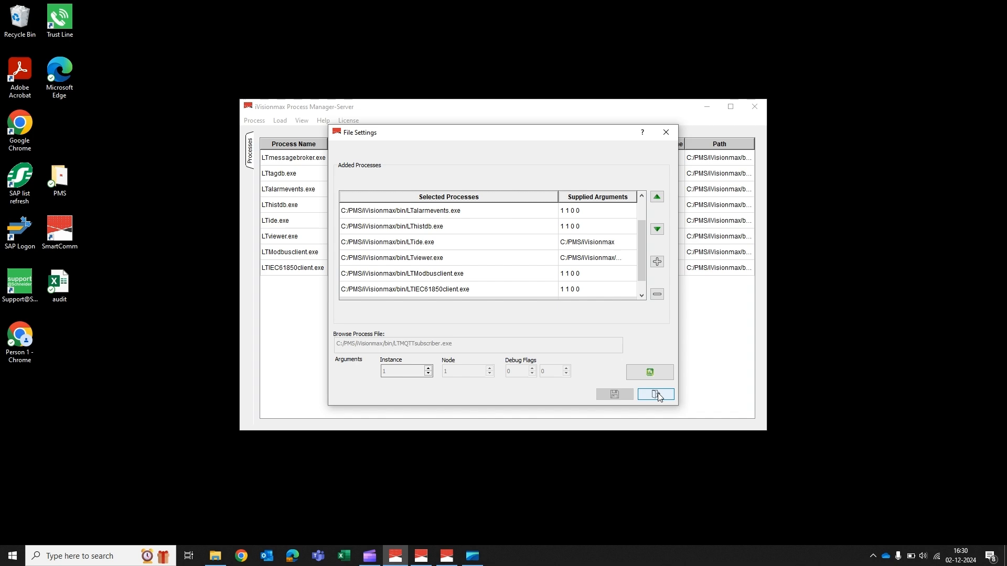
pyautogui.click(657, 394)
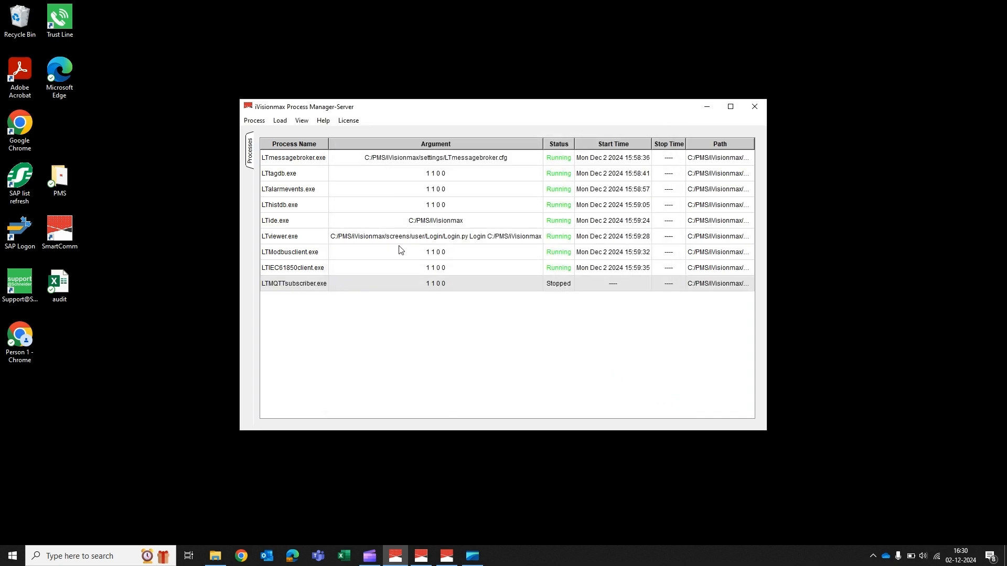
pyautogui.click(254, 121)
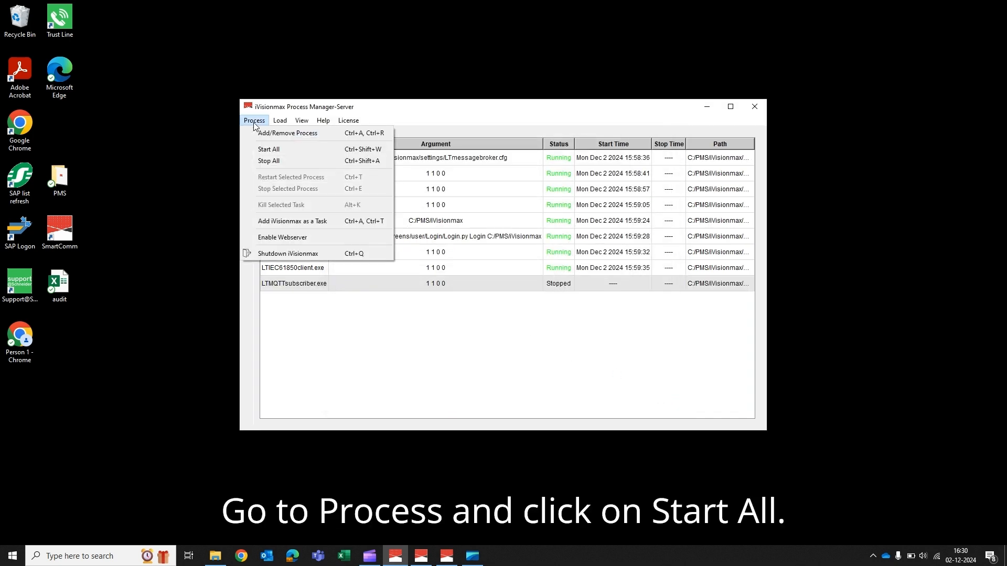
pyautogui.click(264, 150)
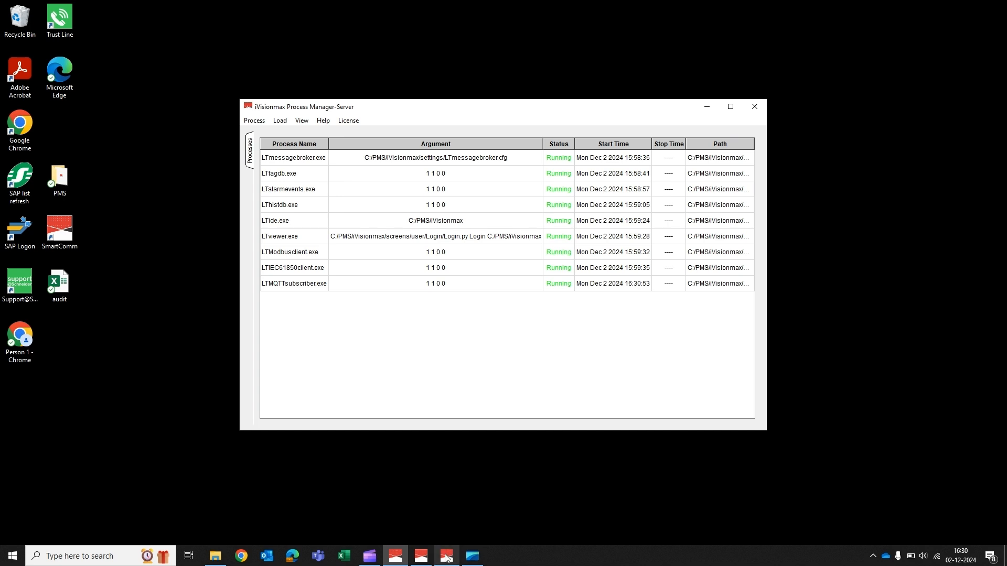
# Step: Switch to the iVisionmax IDE and open the MQTT Subscriber driver configuration
pyautogui.moveTo(446, 558)
pyautogui.click(449, 513)
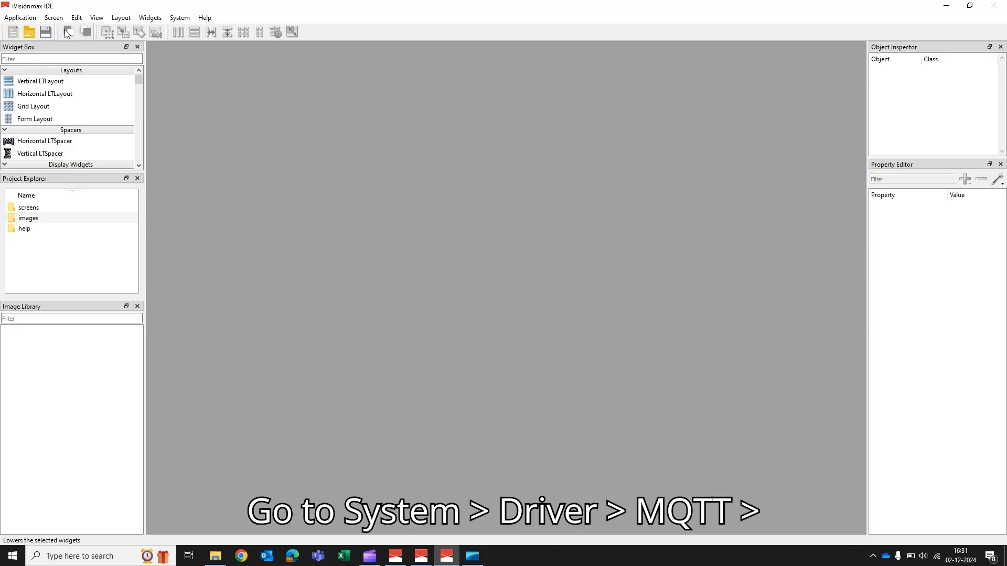
pyautogui.click(182, 18)
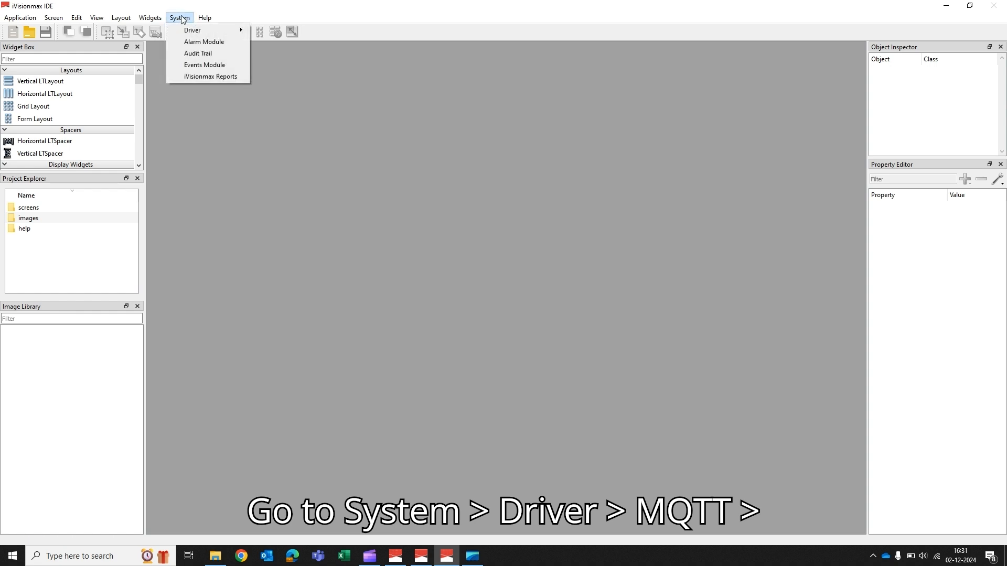
pyautogui.moveTo(243, 34)
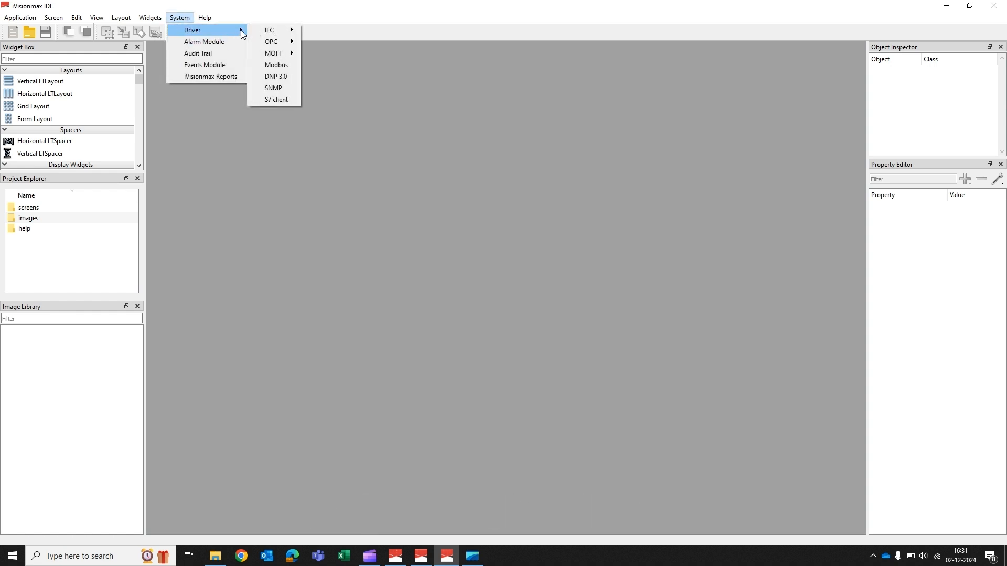
pyautogui.moveTo(291, 54)
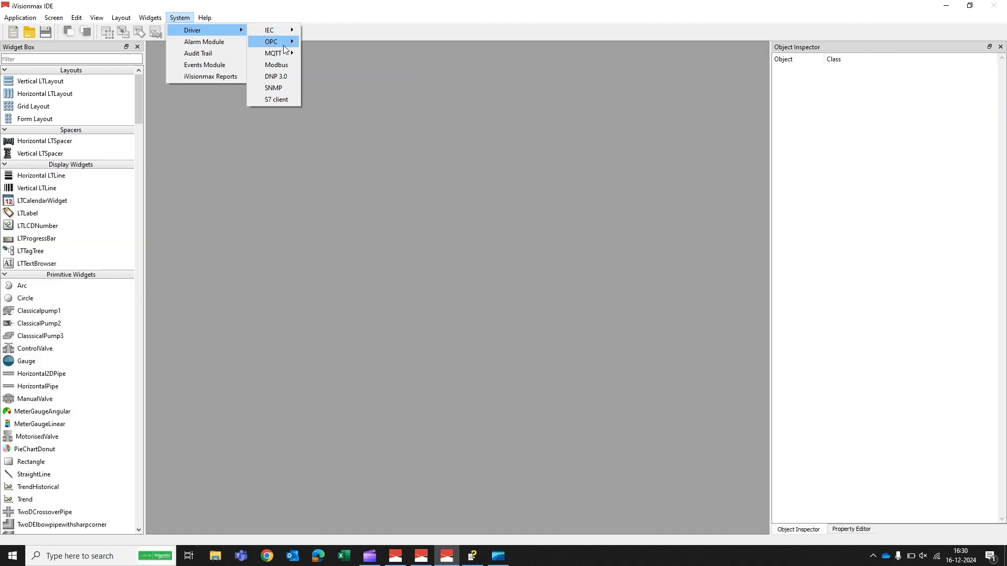
pyautogui.moveTo(288, 55)
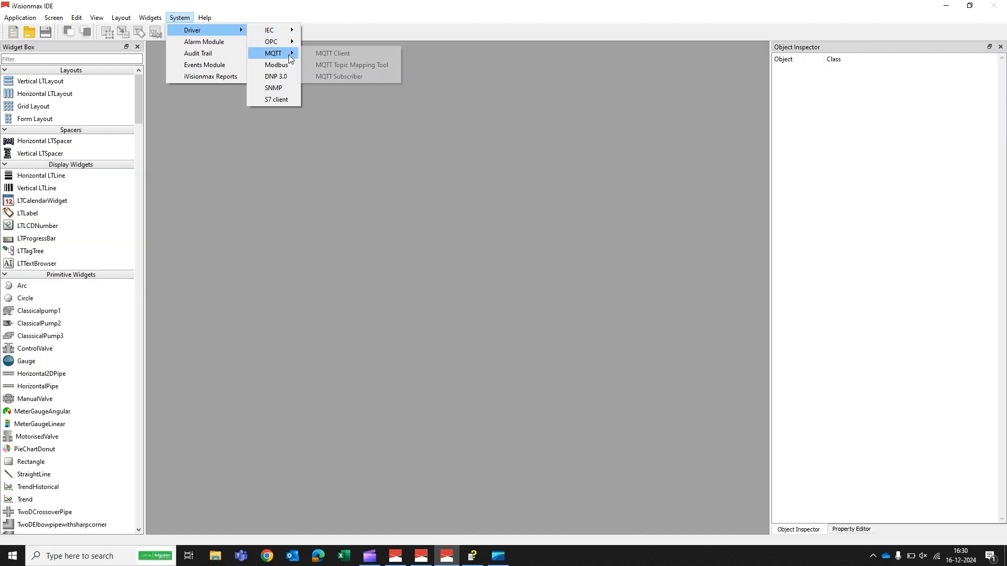
pyautogui.click(341, 78)
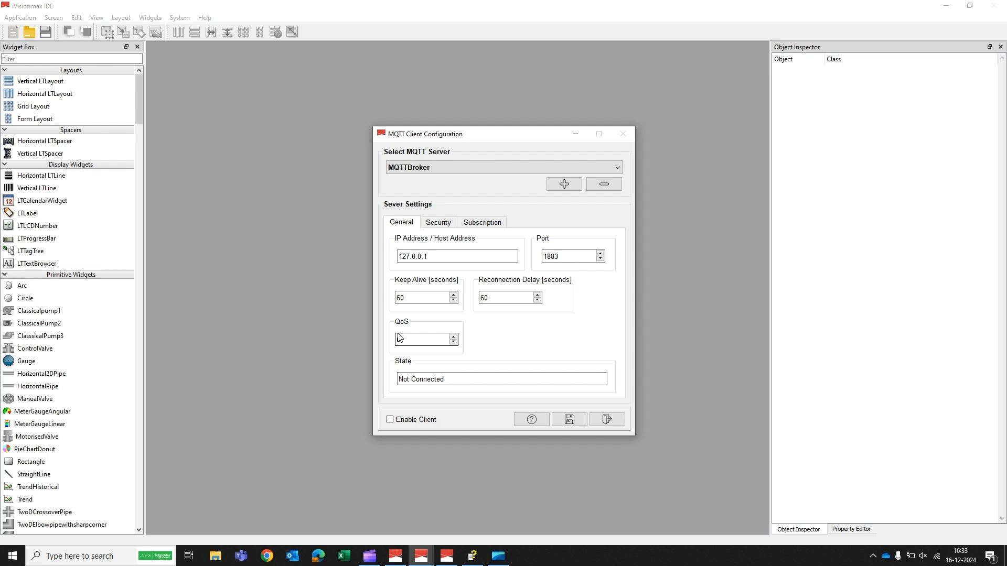
# Step: Try basic authentication, SSL and certificate authentication in the MQTTBroker security settings, disabling each again
pyautogui.click(436, 227)
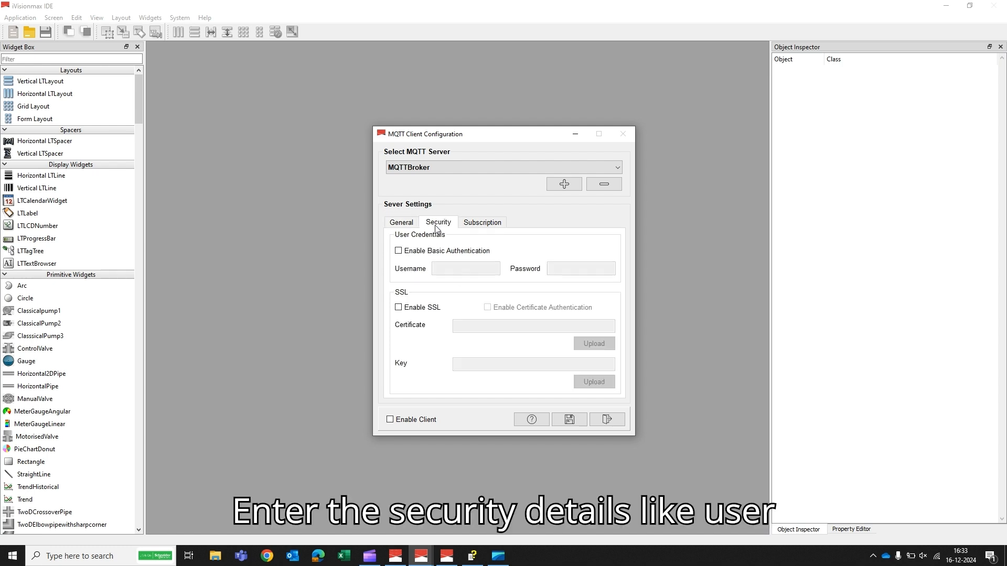
pyautogui.click(397, 254)
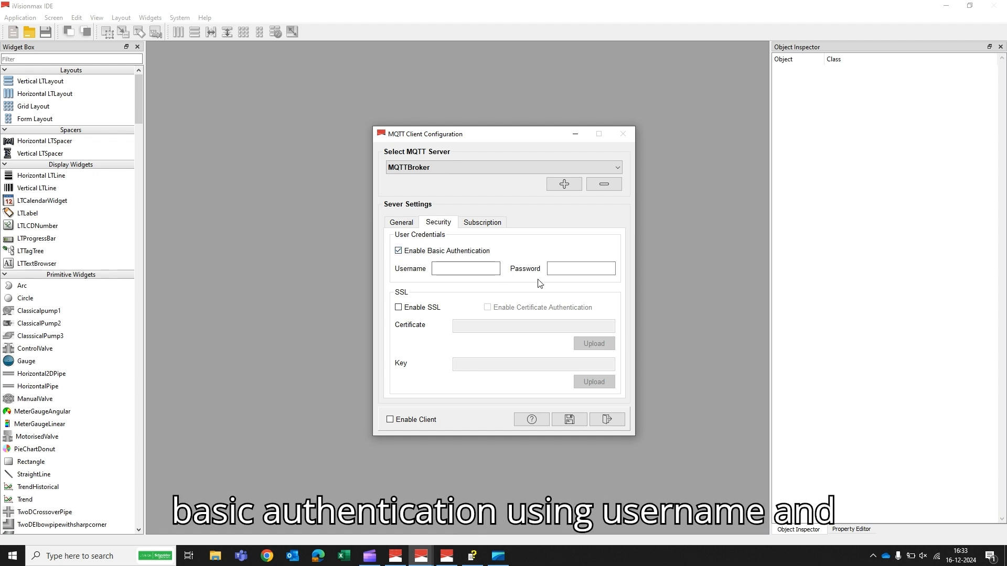
pyautogui.click(398, 252)
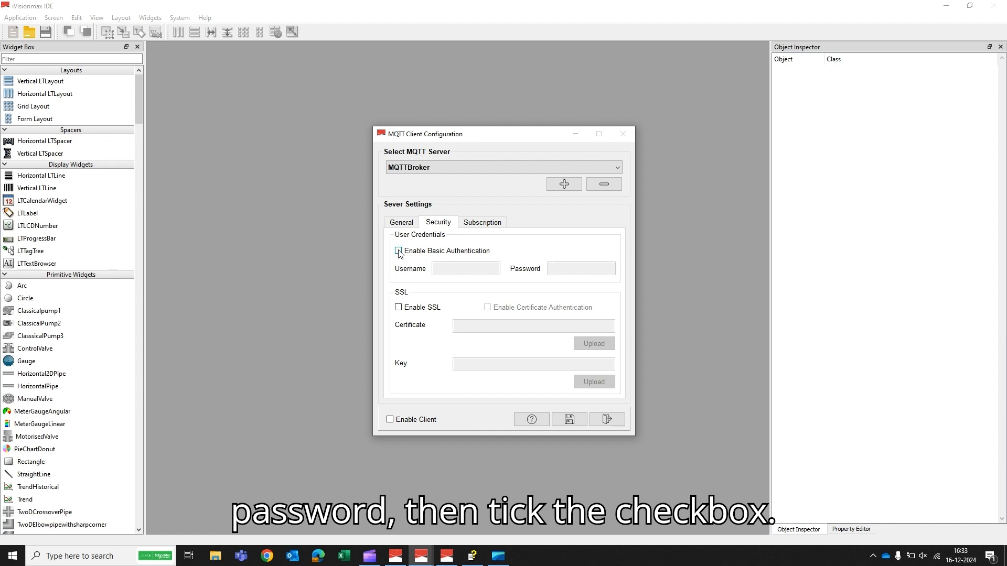
pyautogui.click(398, 308)
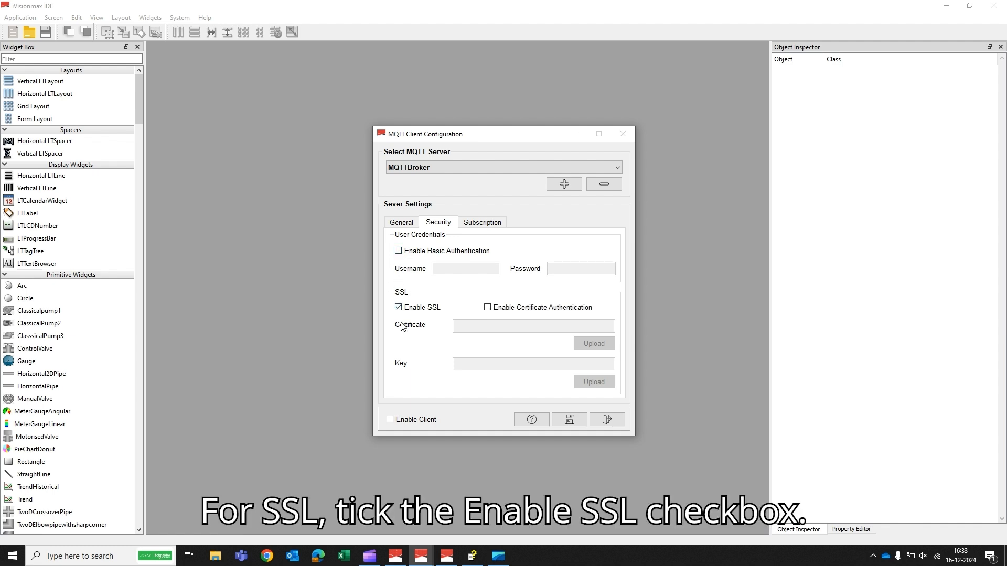
pyautogui.click(487, 308)
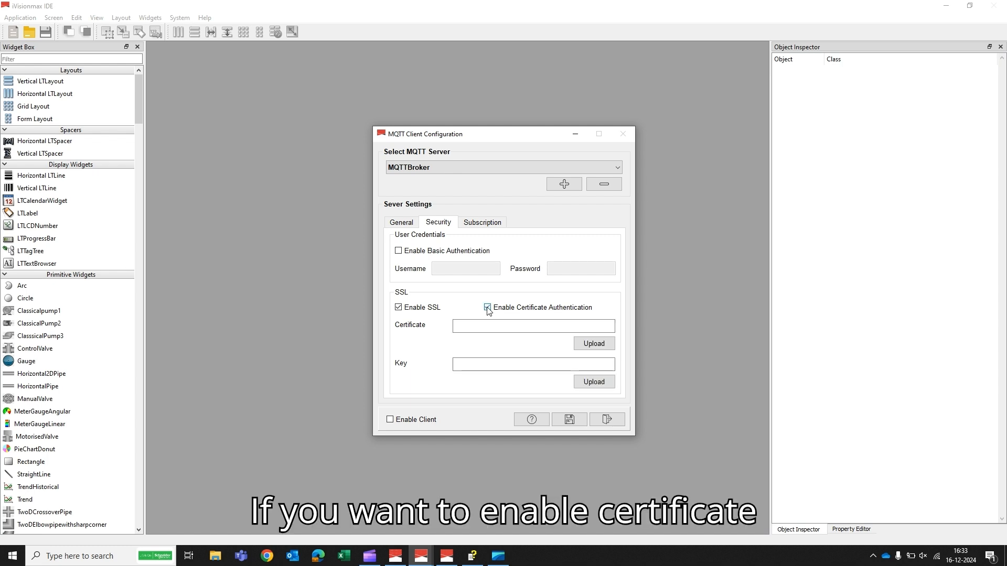
pyautogui.click(488, 308)
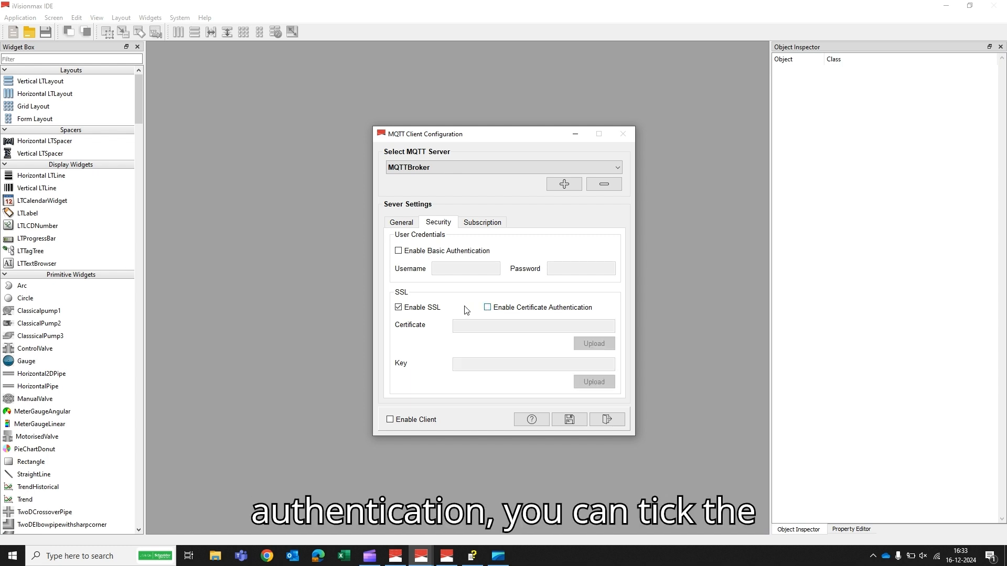
pyautogui.click(399, 309)
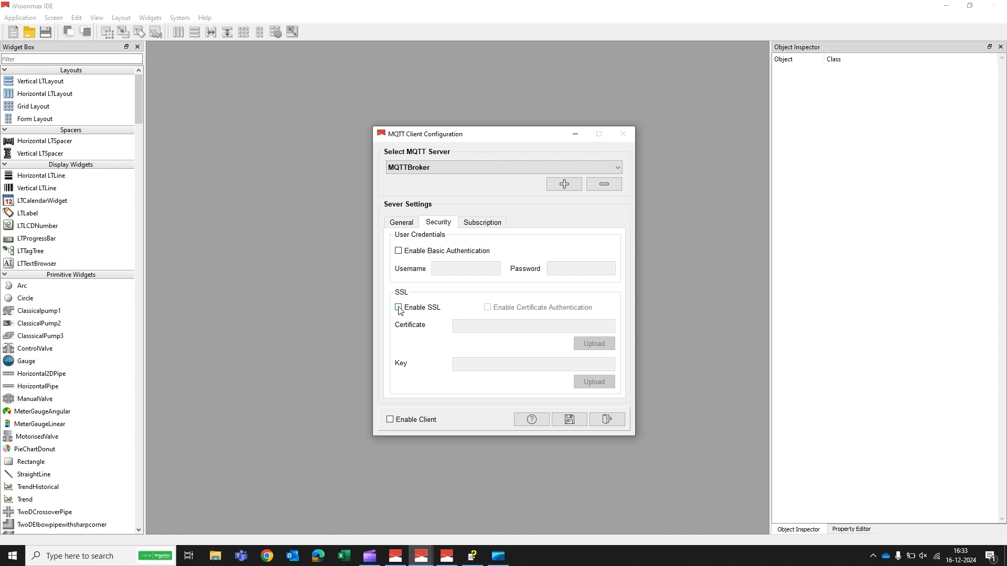
# Step: Create a subscription named Topic_1 for the MQTTBroker server
pyautogui.click(476, 226)
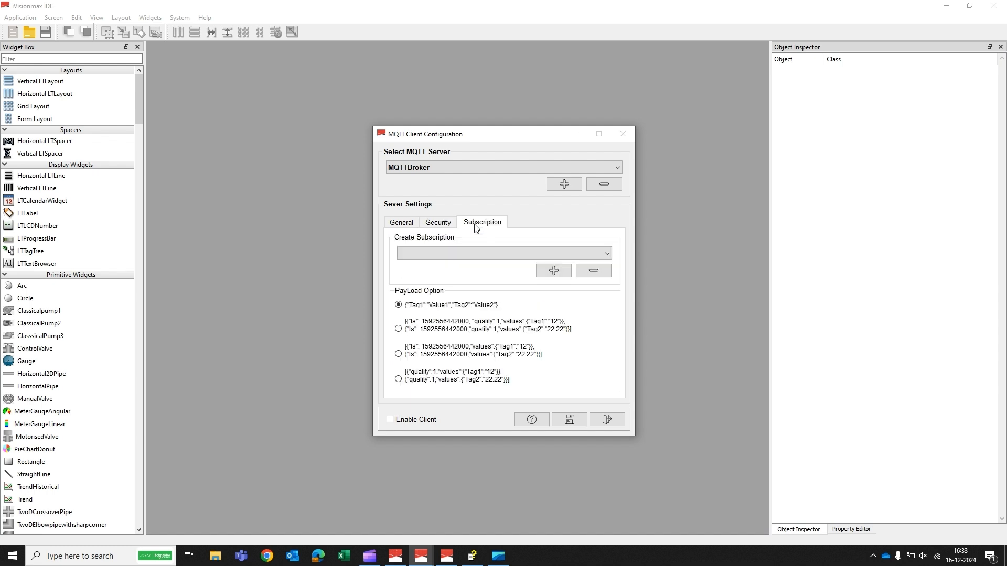
pyautogui.click(554, 270)
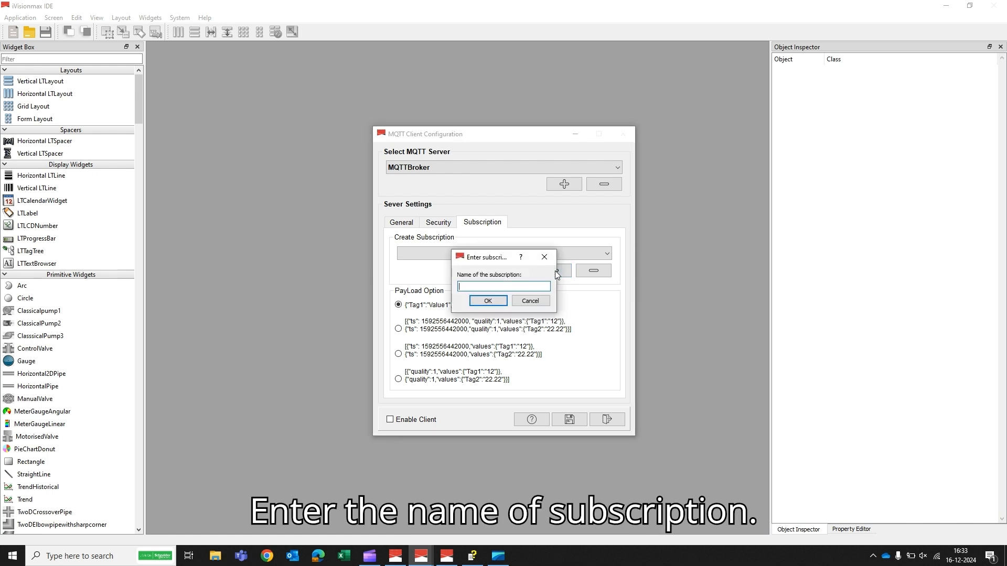
pyautogui.write('Top')
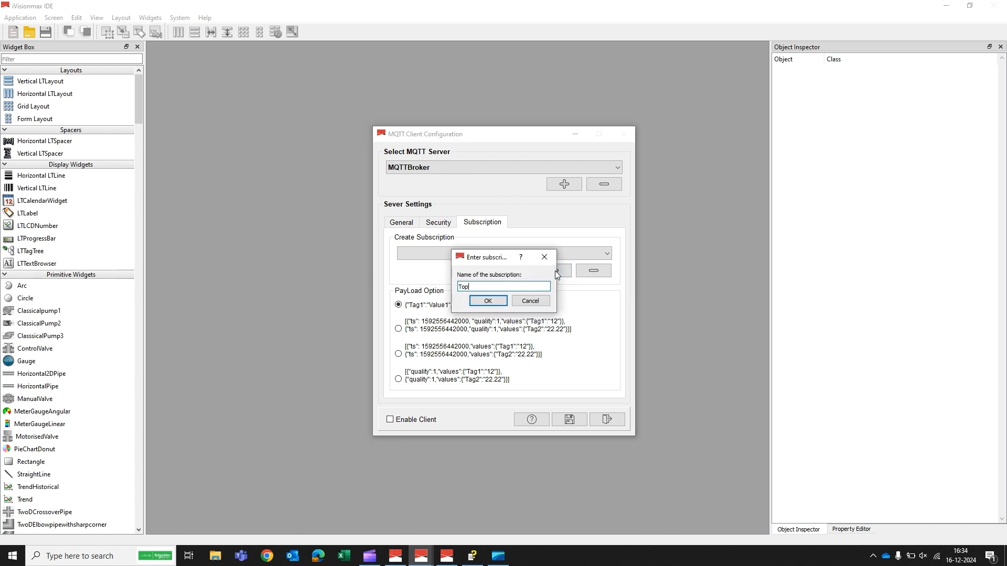
pyautogui.write('ic_1')
pyautogui.click(487, 303)
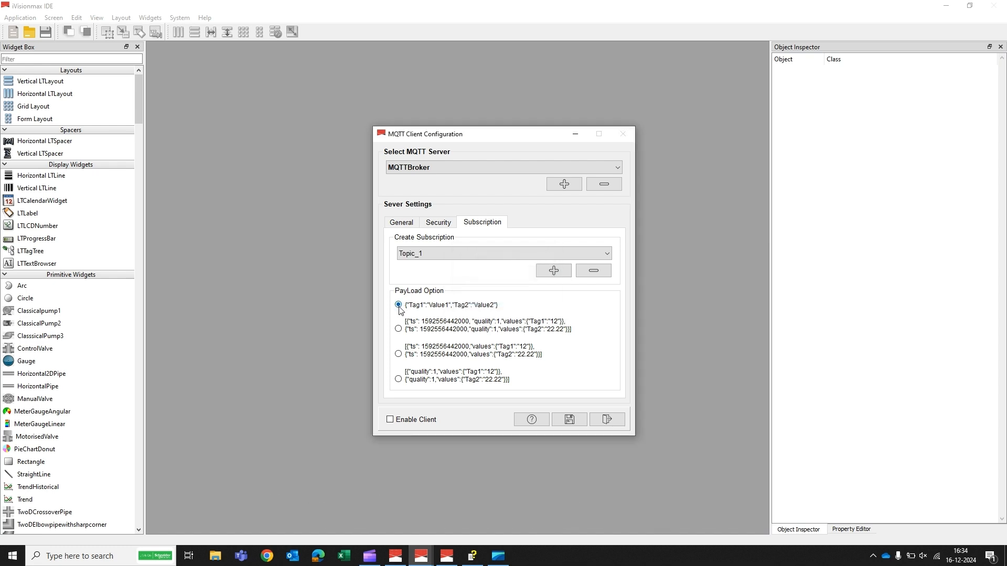
# Step: Enable the MQTT client and save the server configuration
pyautogui.click(389, 420)
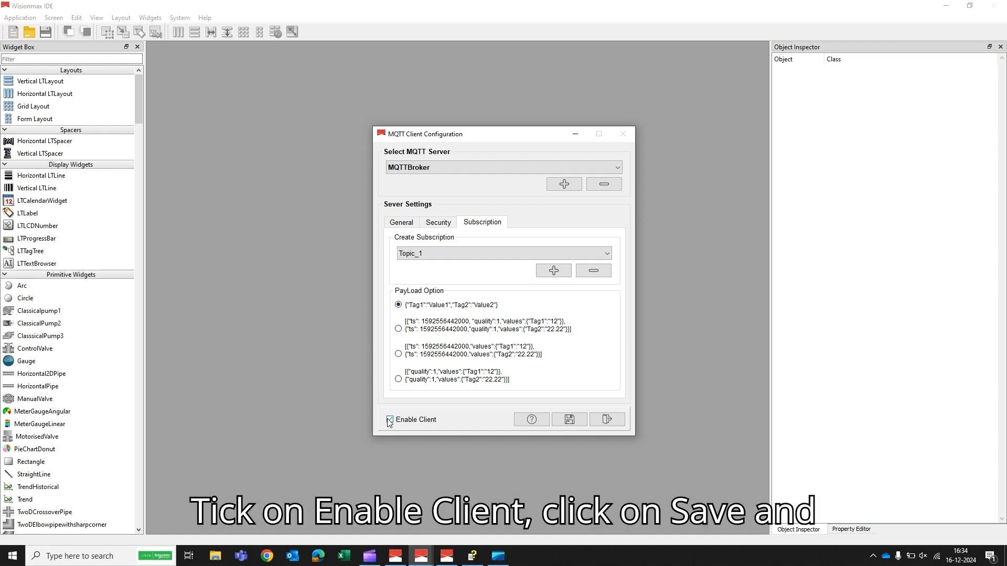
pyautogui.click(569, 422)
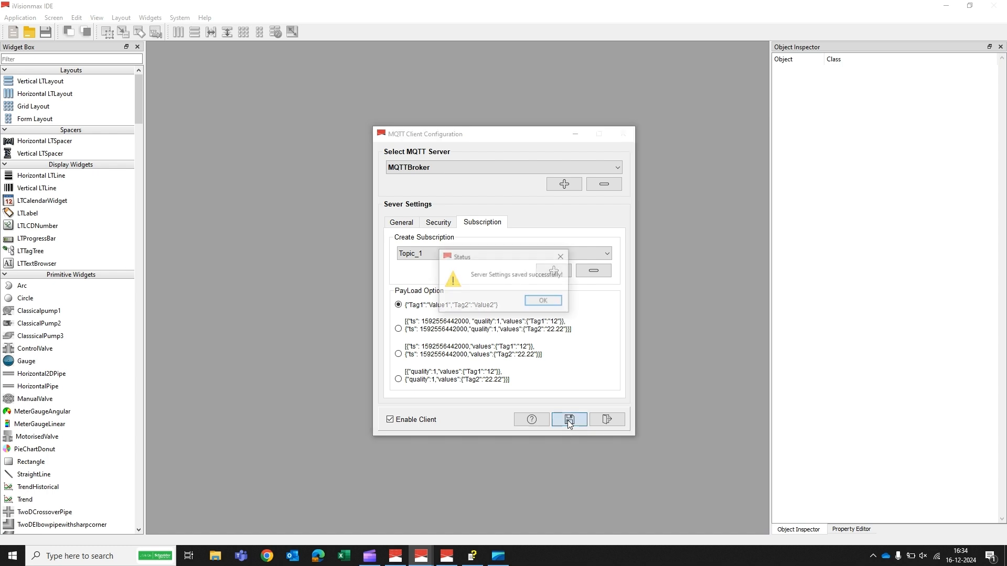
pyautogui.click(544, 302)
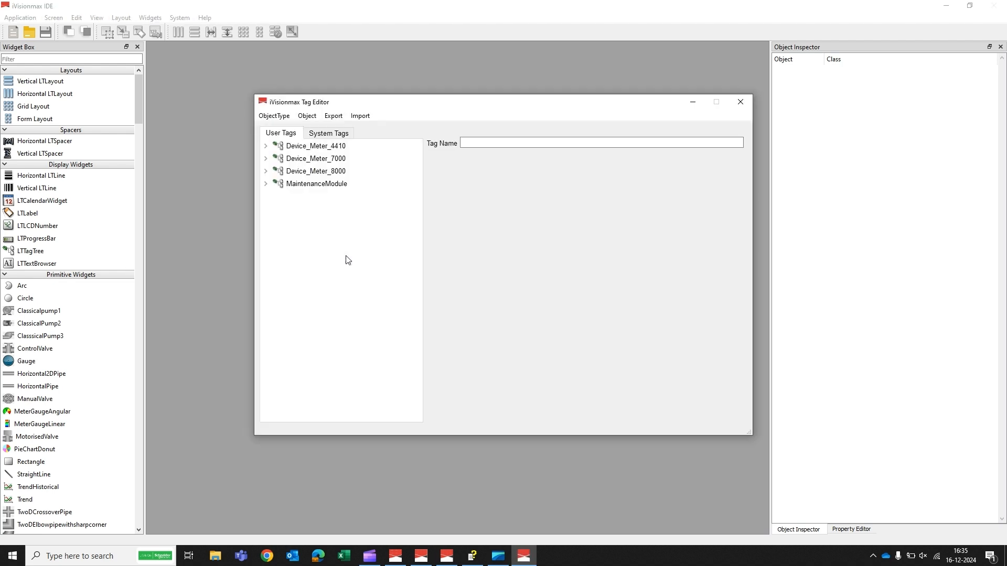
# Step: In the iVisionmax Tag Editor, open the R tag under Device_Meter_4410, Meter4410, MX, V_LN
pyautogui.click(266, 145)
pyautogui.click(276, 157)
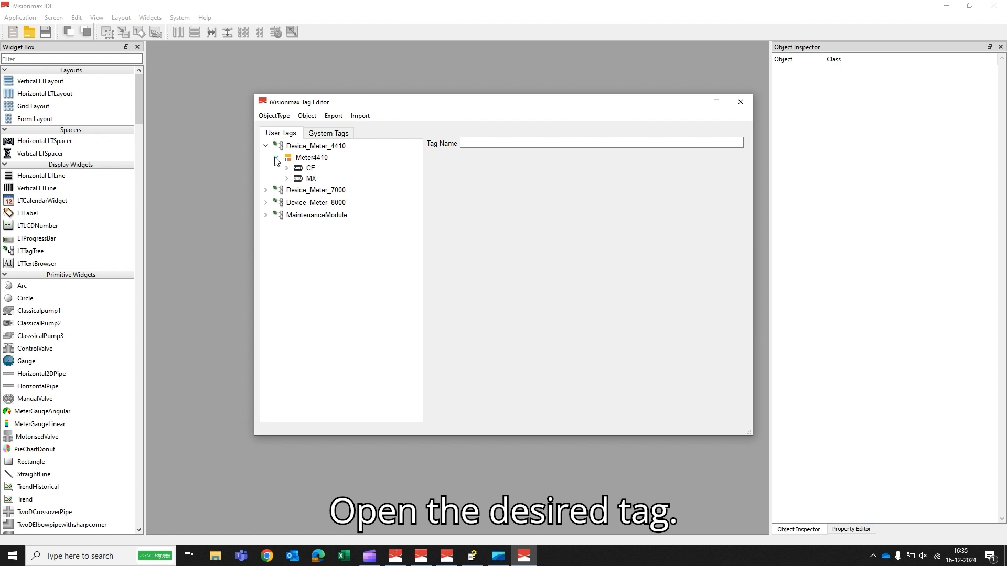
pyautogui.click(286, 178)
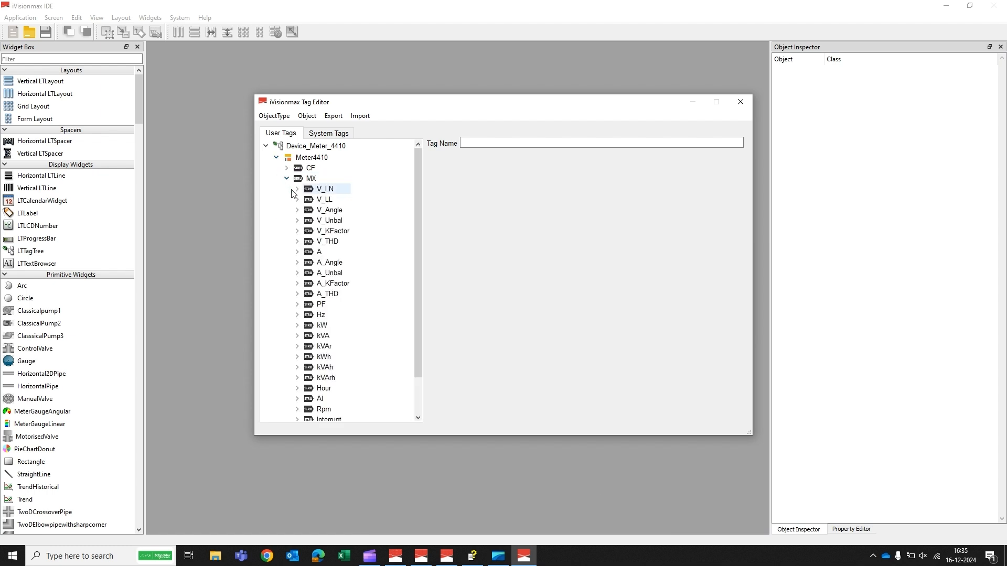
pyautogui.click(297, 188)
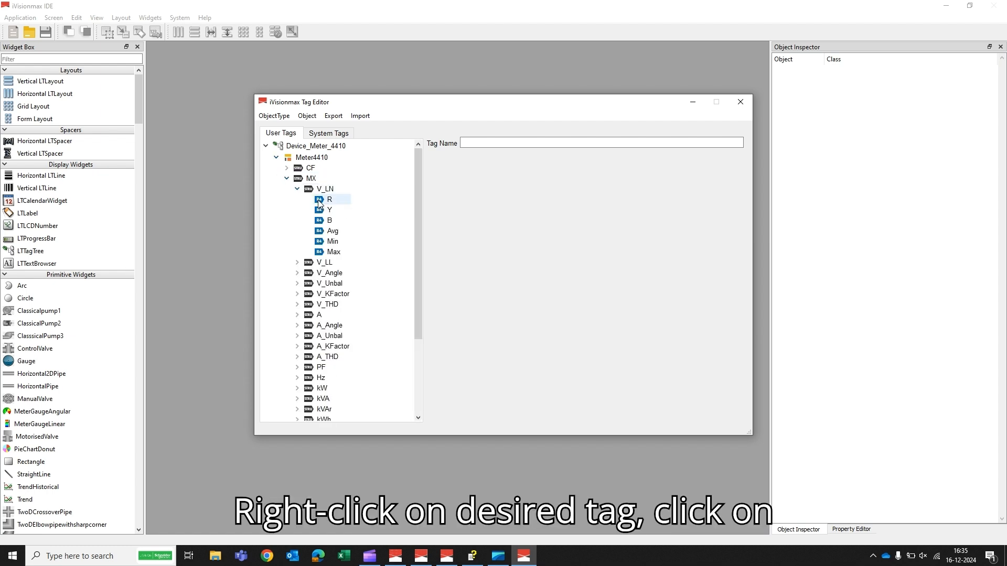
pyautogui.click(319, 204)
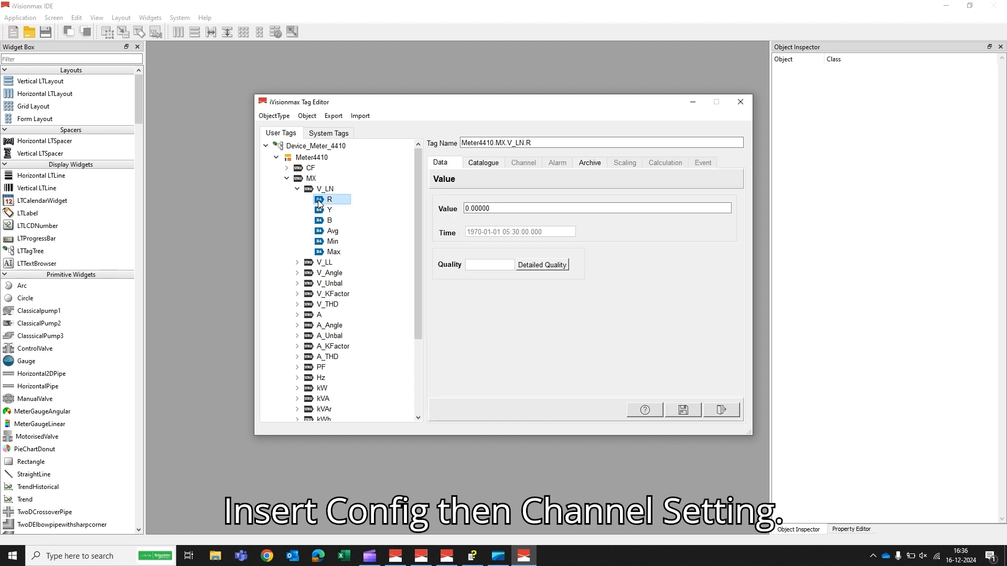
# Step: Insert channel settings for the R tag under V_LN with MQTT Client as the driver type
pyautogui.rightClick(319, 203)
pyautogui.moveTo(361, 208)
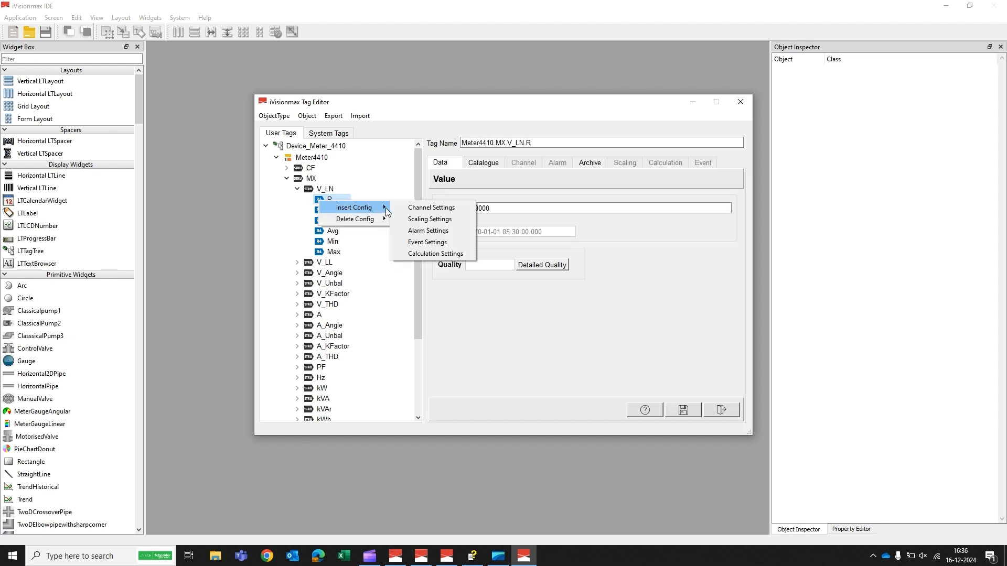
pyautogui.click(424, 210)
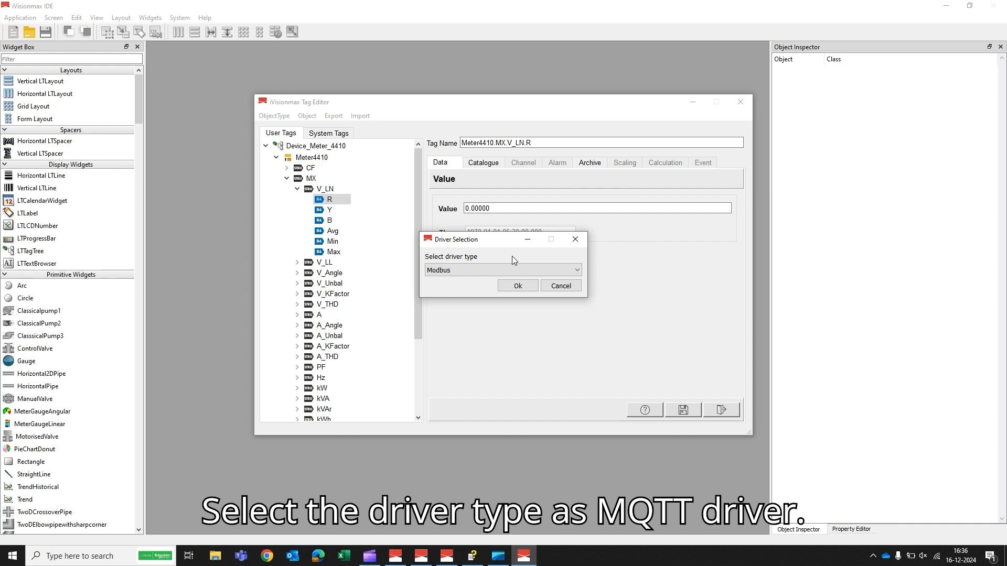
pyautogui.click(569, 270)
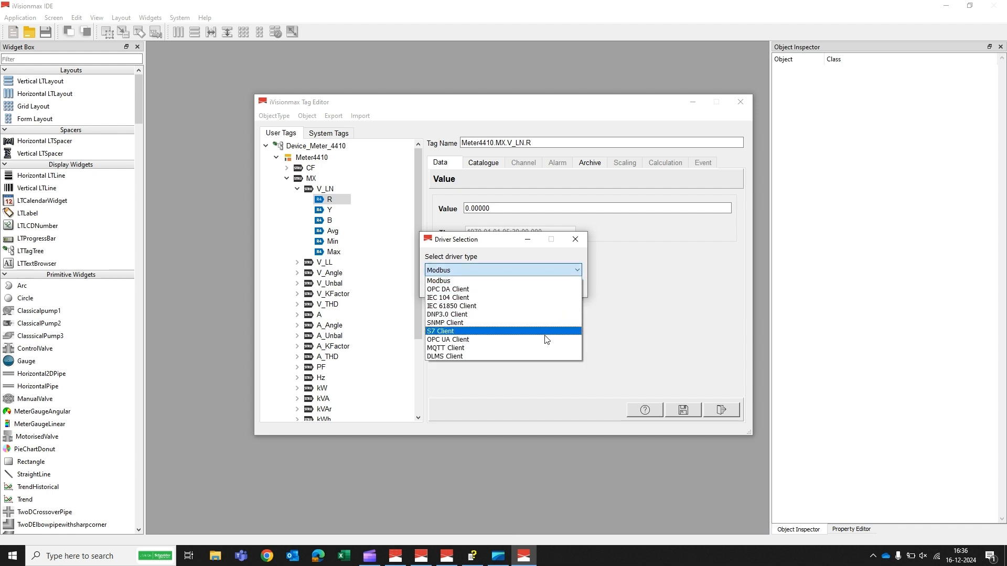
pyautogui.click(527, 347)
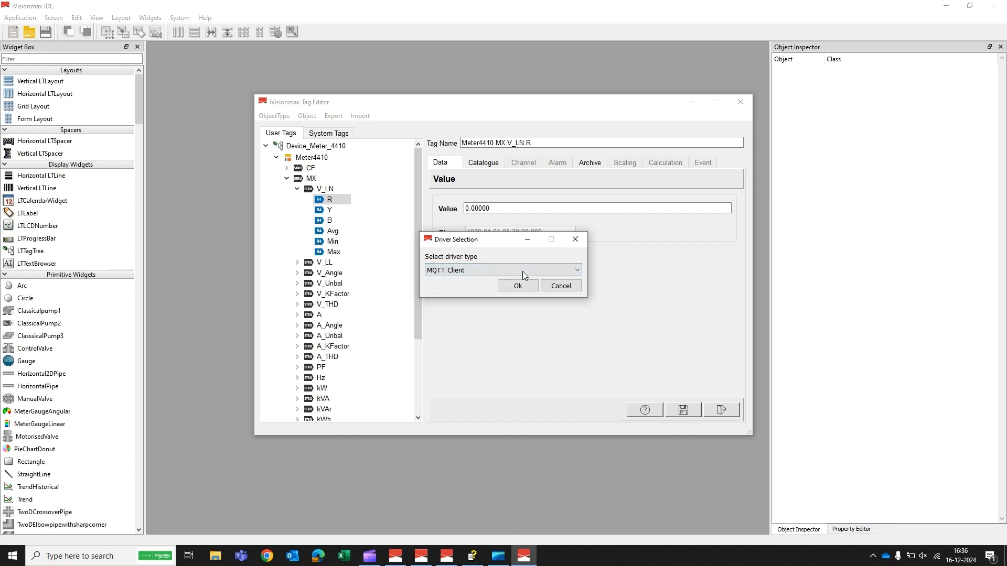
pyautogui.click(518, 286)
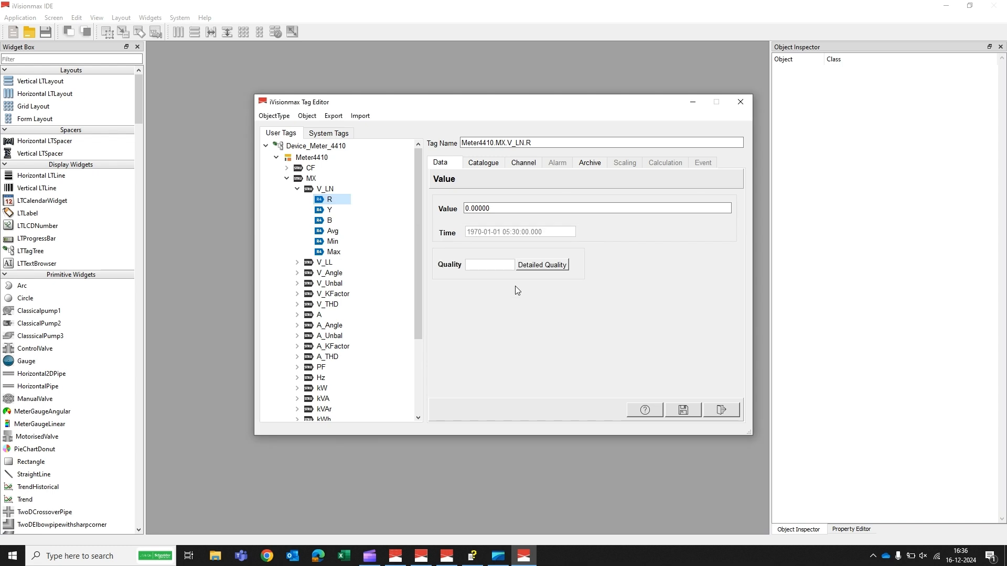
# Step: Set the R tag's channel to server MQTTBroker, topic Topic_1 and point Point1, enable it and save the channel settings
pyautogui.click(518, 167)
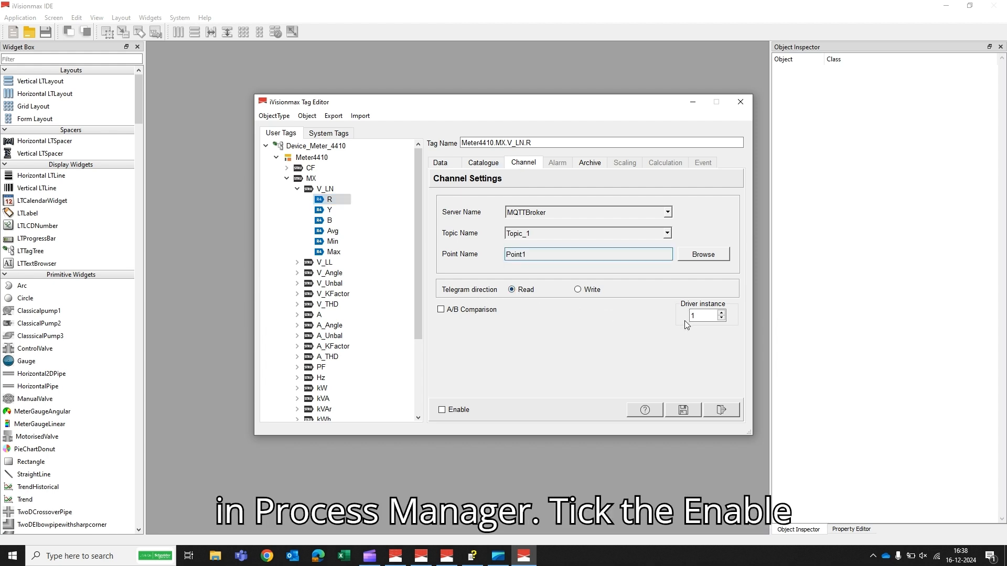
pyautogui.click(442, 411)
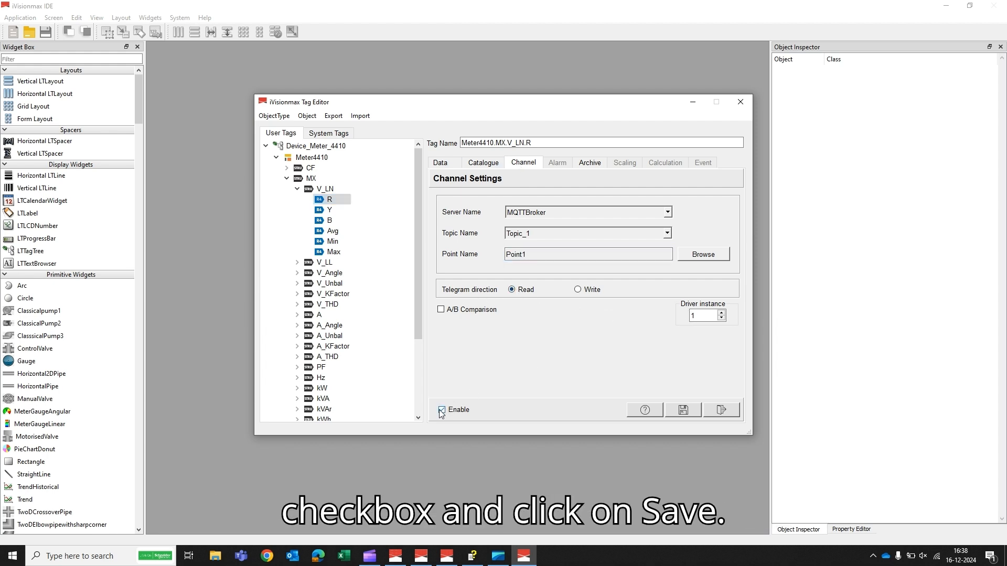
pyautogui.click(683, 411)
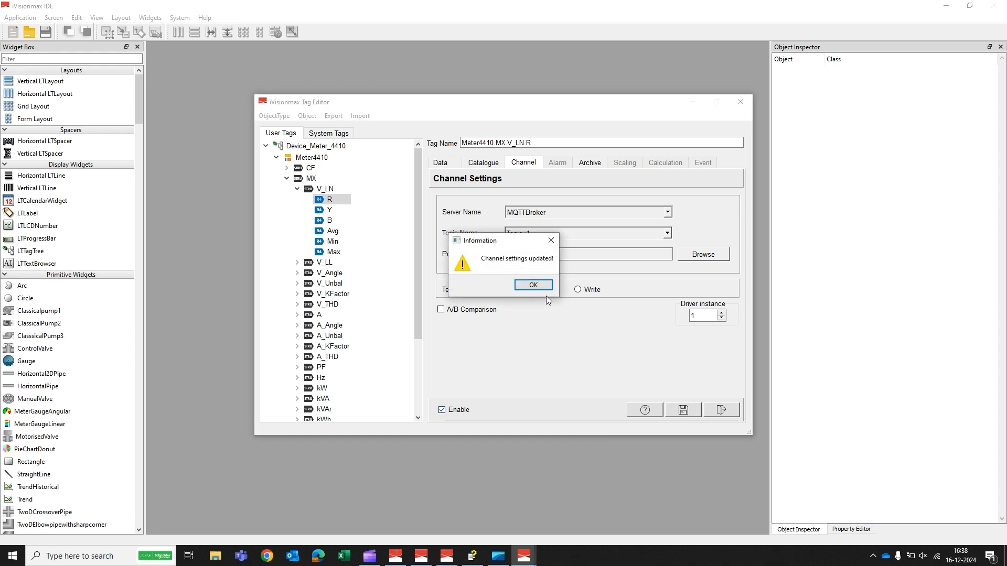
pyautogui.click(531, 286)
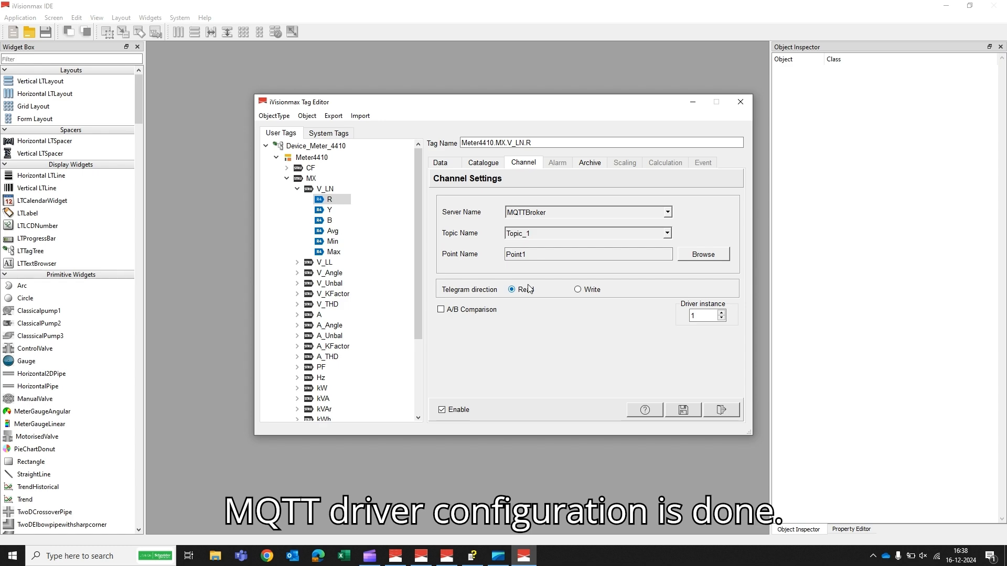